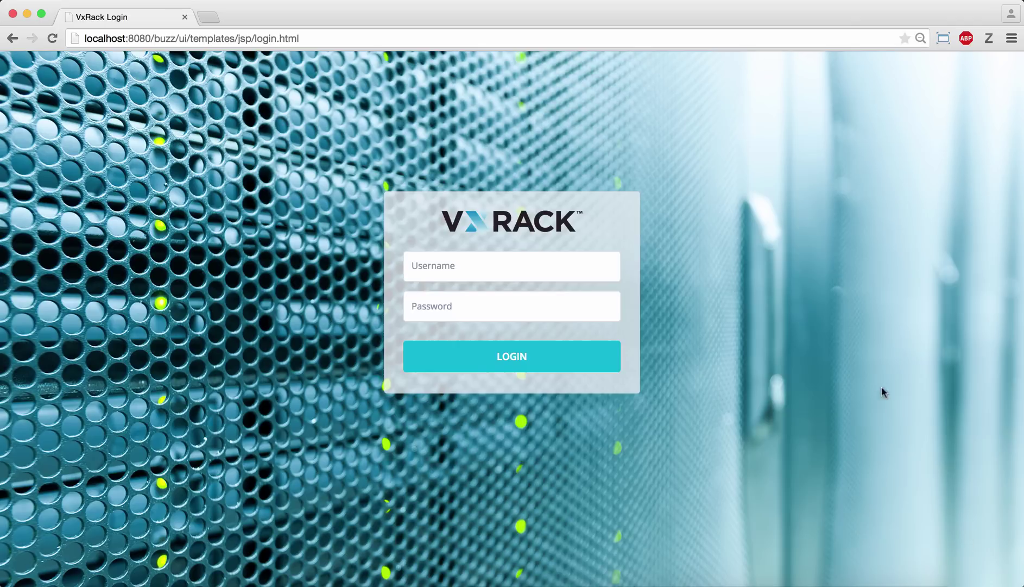
- Log in to the VxRack management UI as admin with the account password
left_click(563, 264)
type("ad")
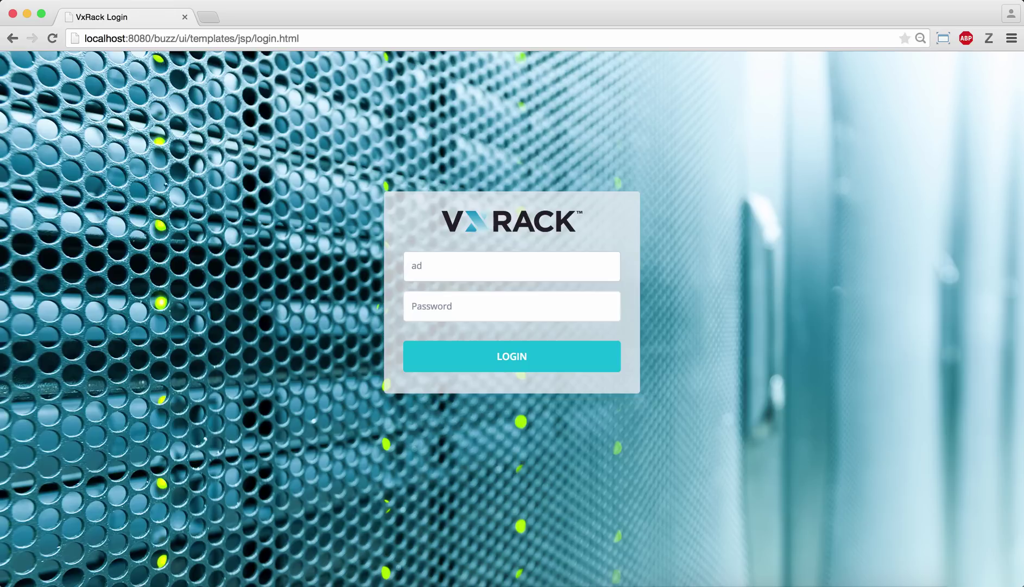
type("min")
key("Tab")
type("admin")
key("Return")
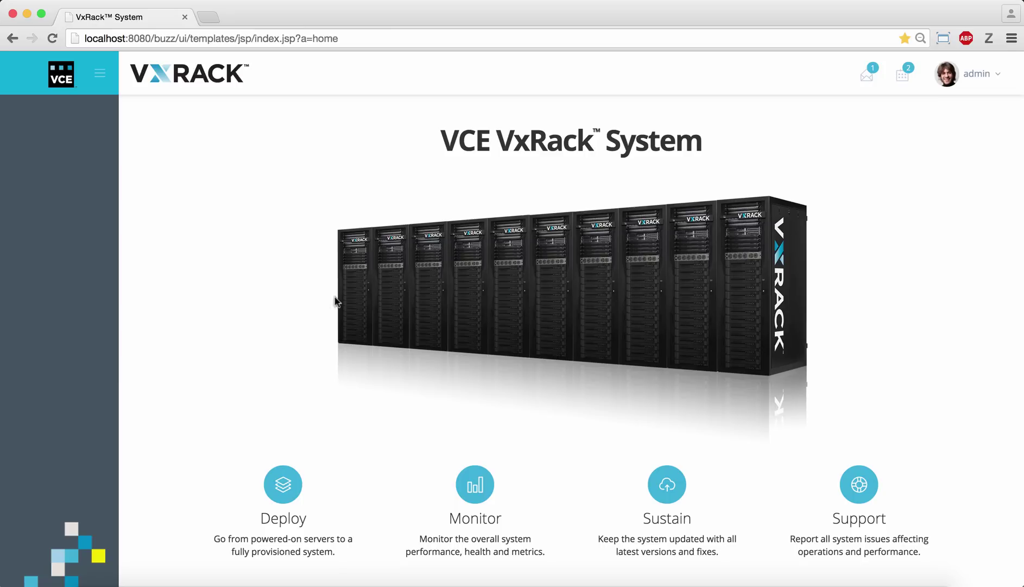
- Go to Deploy and open the Private Cloud service's infrastructure page
left_click(283, 482)
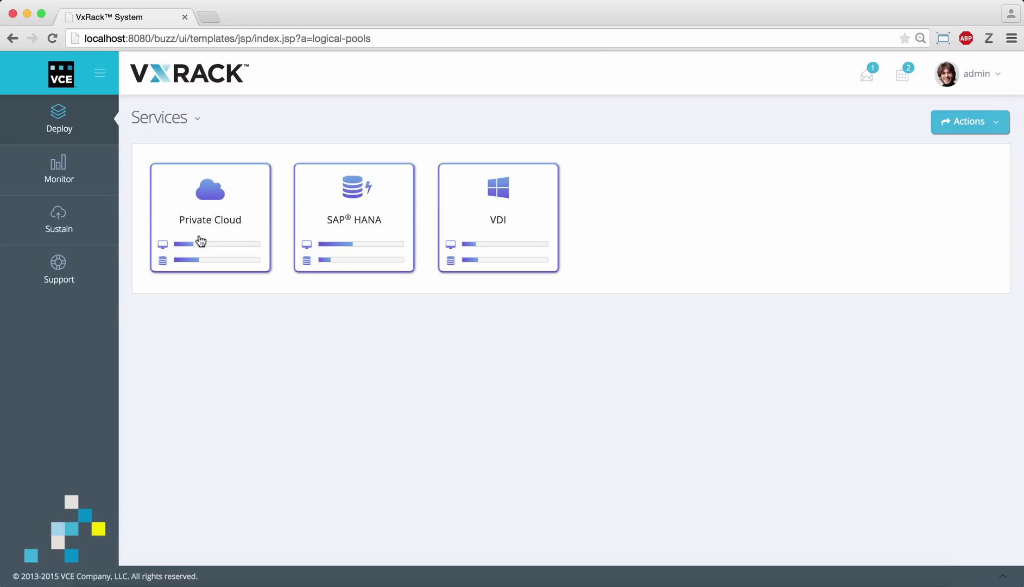
left_click(187, 222)
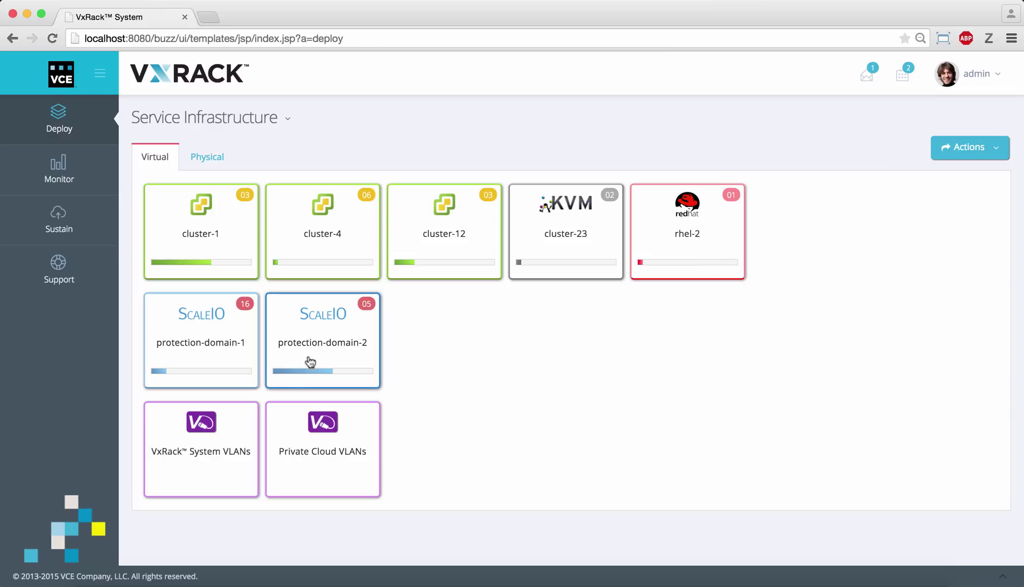
- Review the ScaleIO VLANs, then the Private Cloud VLANs (External VLAN-100, General VLAN-103, vMotion VLAN-104)
left_click(235, 446)
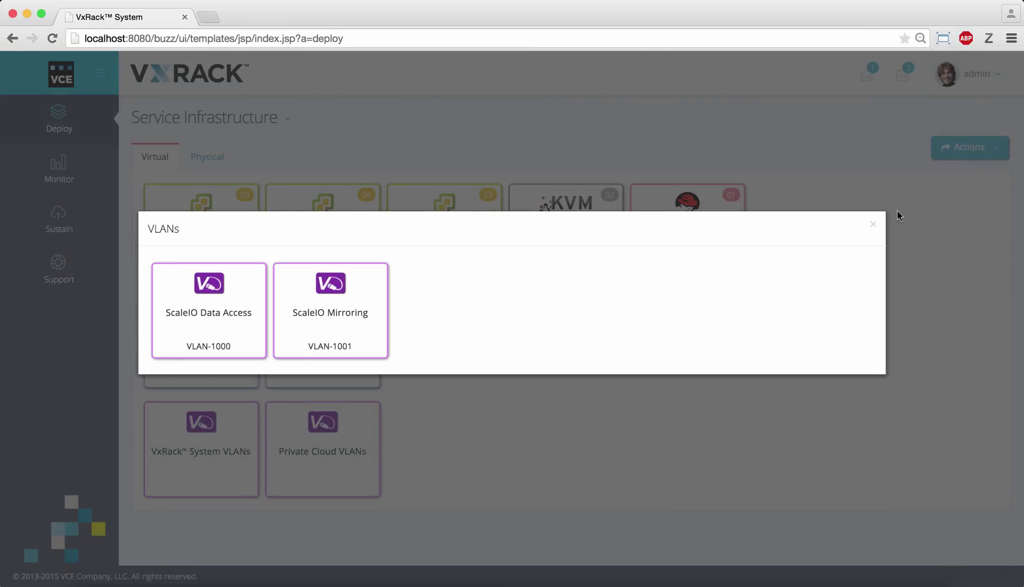
left_click(874, 228)
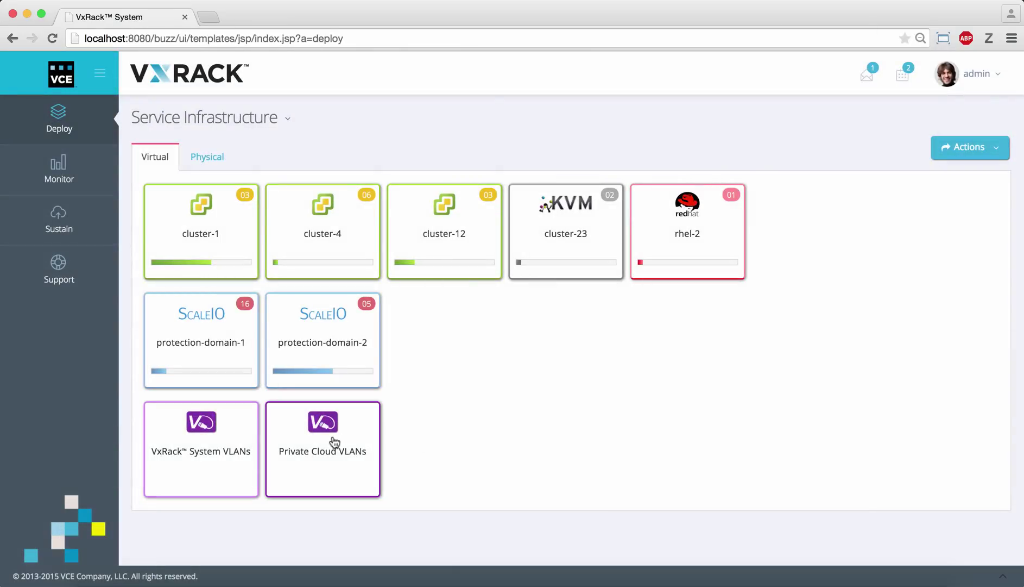
left_click(334, 441)
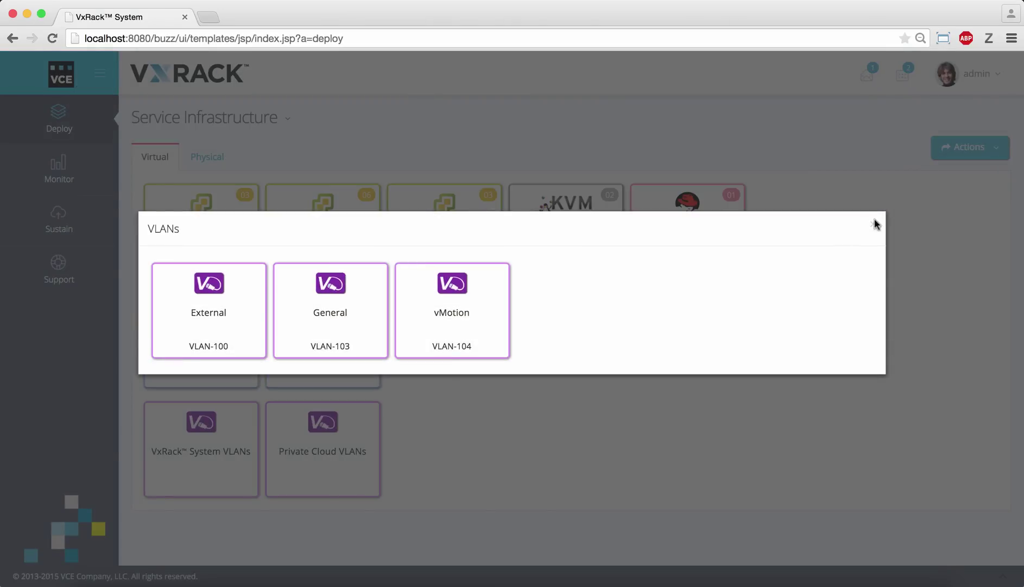
left_click(875, 225)
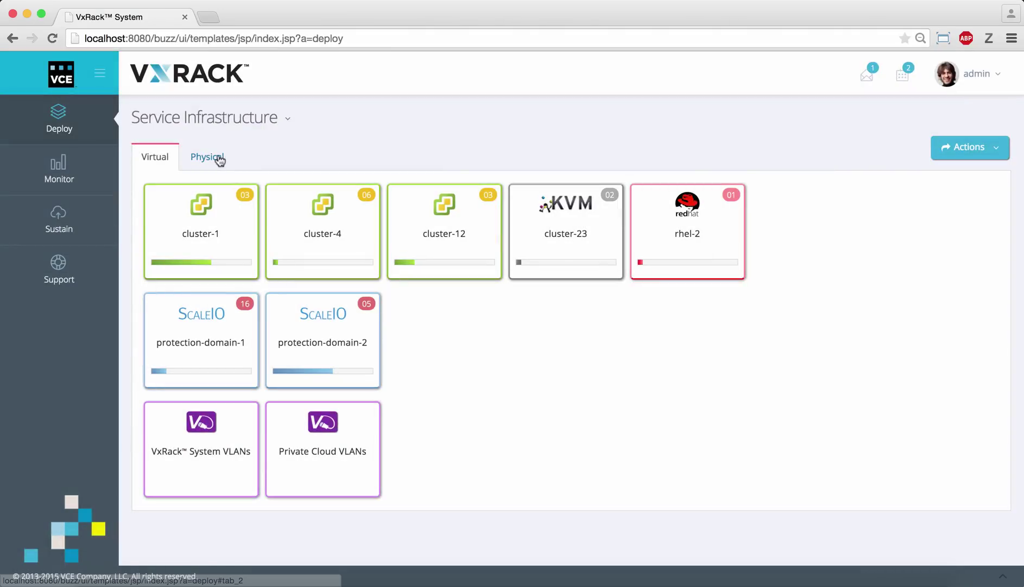
- Switch to the Physical view and collapse the rack to its summary (Powered On, DC7 - Boston, USA)
left_click(218, 158)
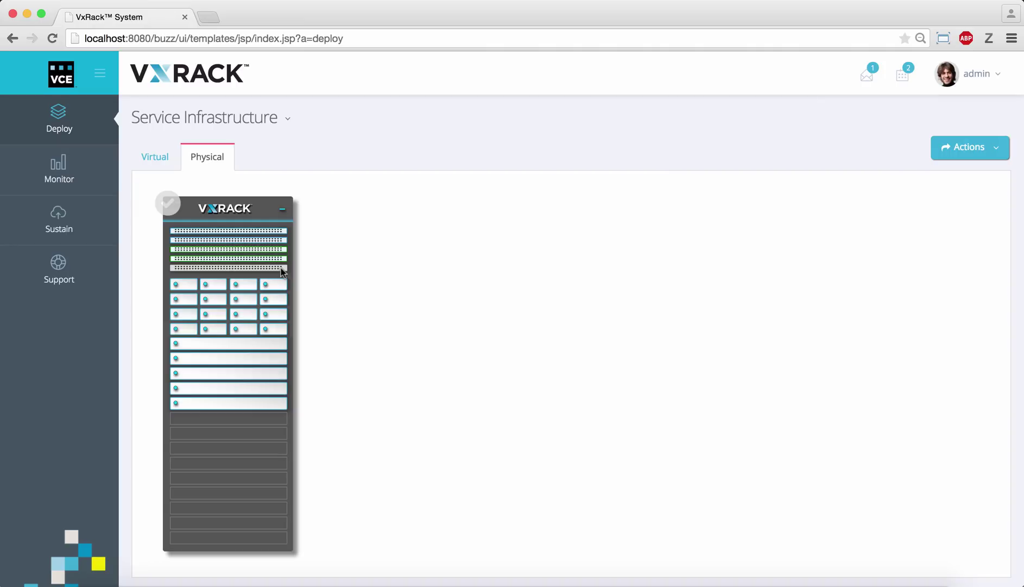
left_click(283, 209)
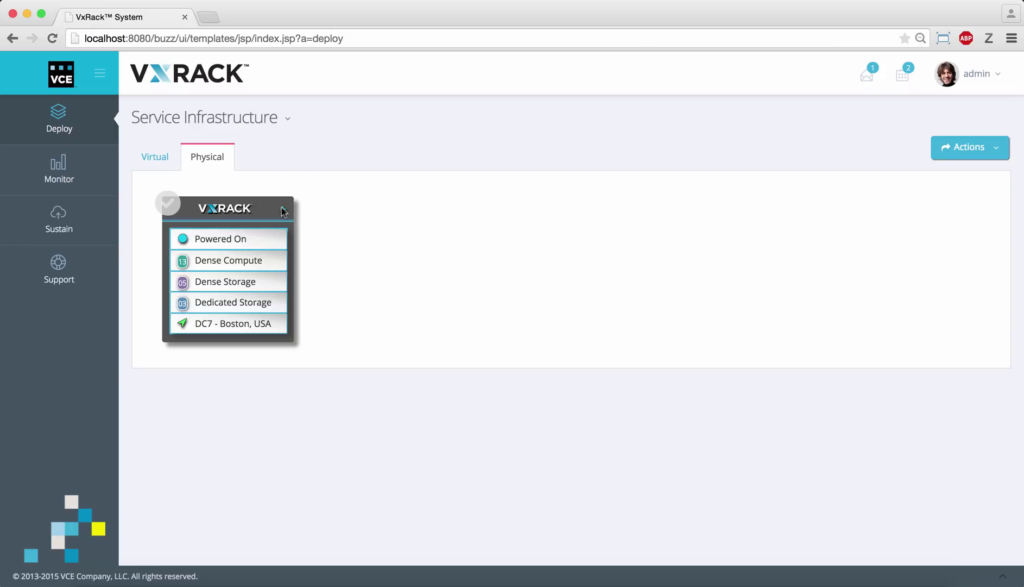
- Start Deploy new hardware and review a first-rack node's specs (512GB RAM, 4x10GbE + BMC)
left_click(964, 157)
left_click(961, 178)
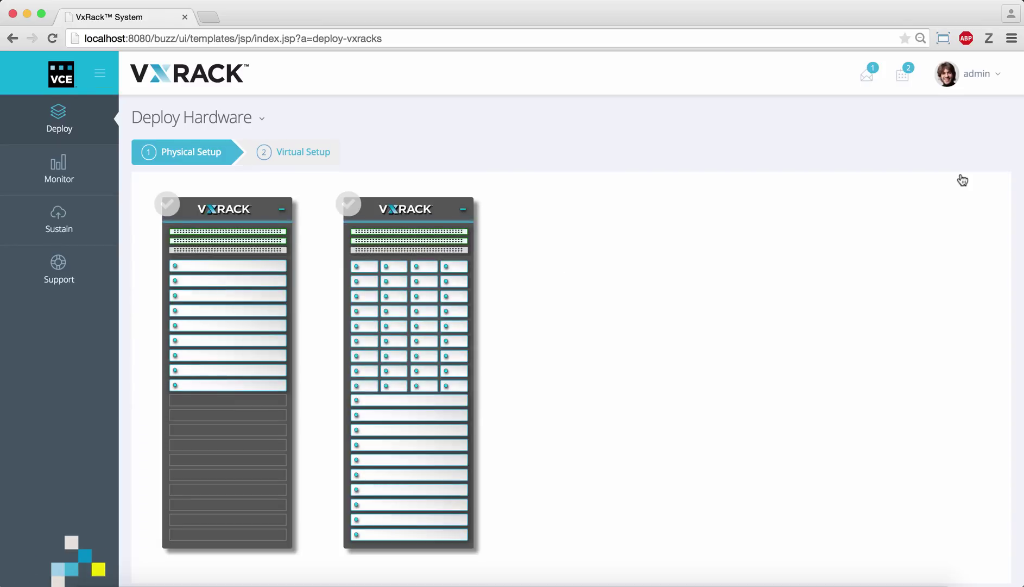
left_click(265, 277)
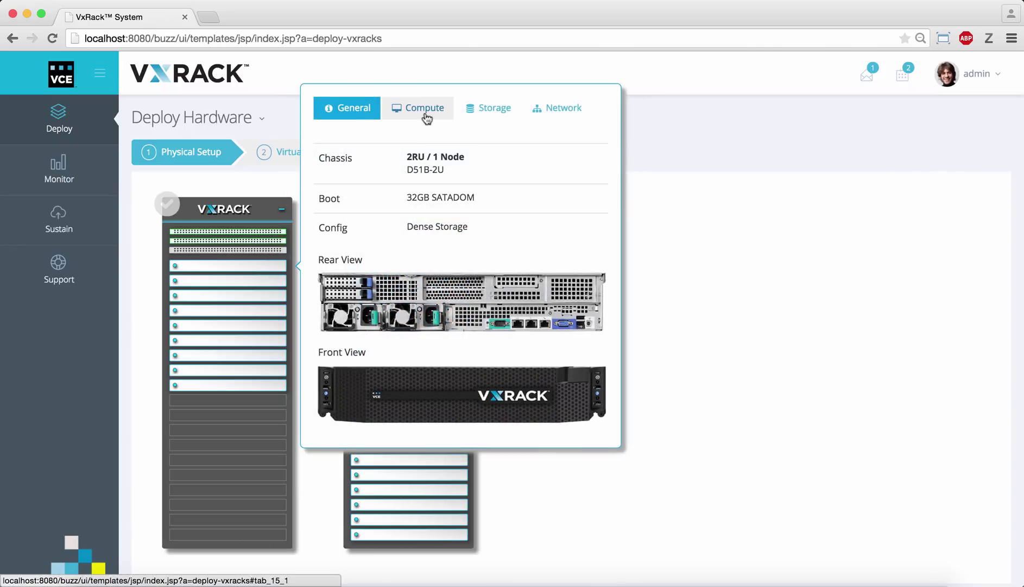
left_click(427, 118)
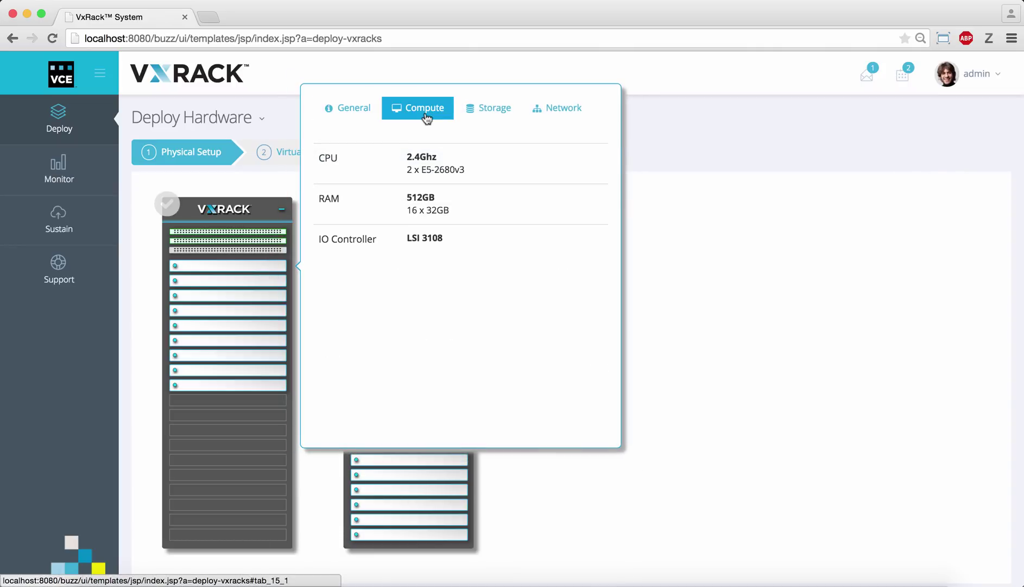
left_click(491, 120)
left_click(555, 119)
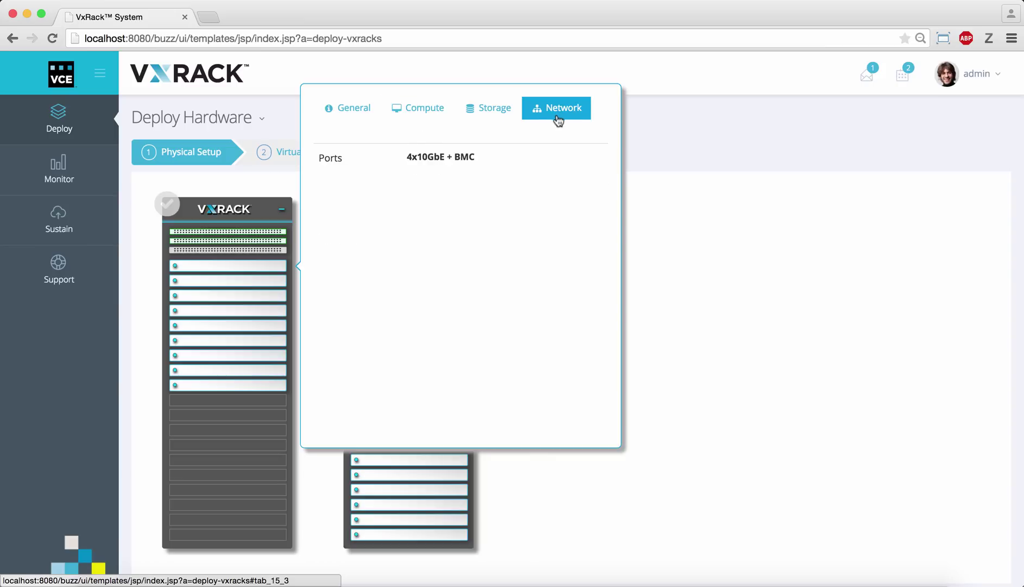
left_click(676, 208)
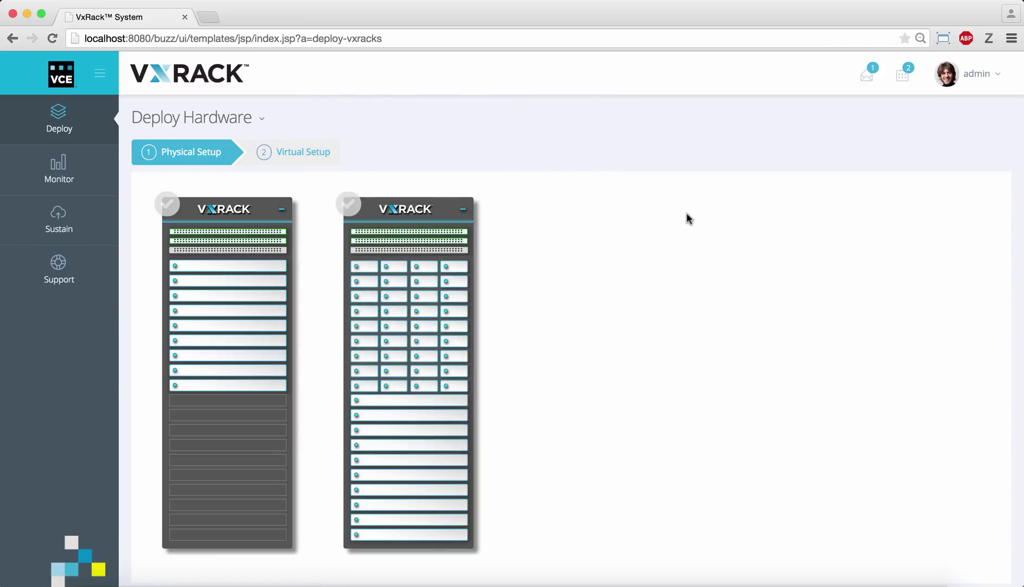
- Check both racks and, in Virtual Setup, set compute type ESXi with cluster-1
left_click(349, 205)
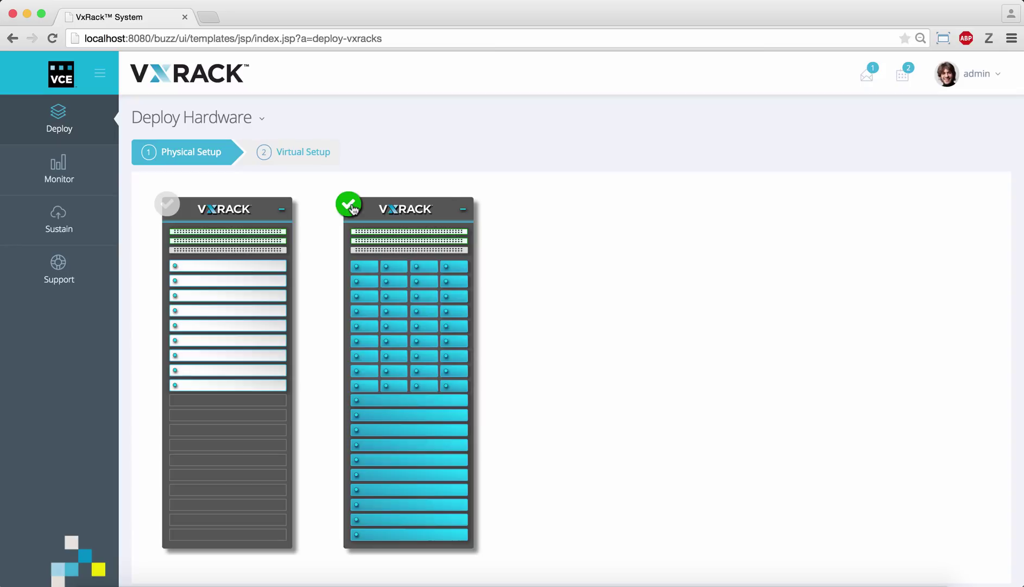
left_click(172, 206)
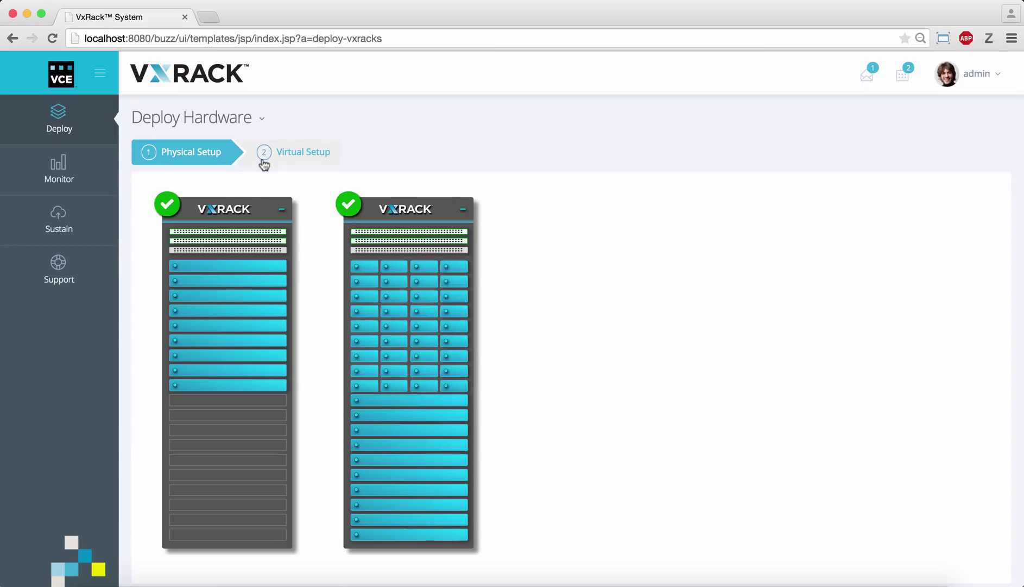
left_click(294, 157)
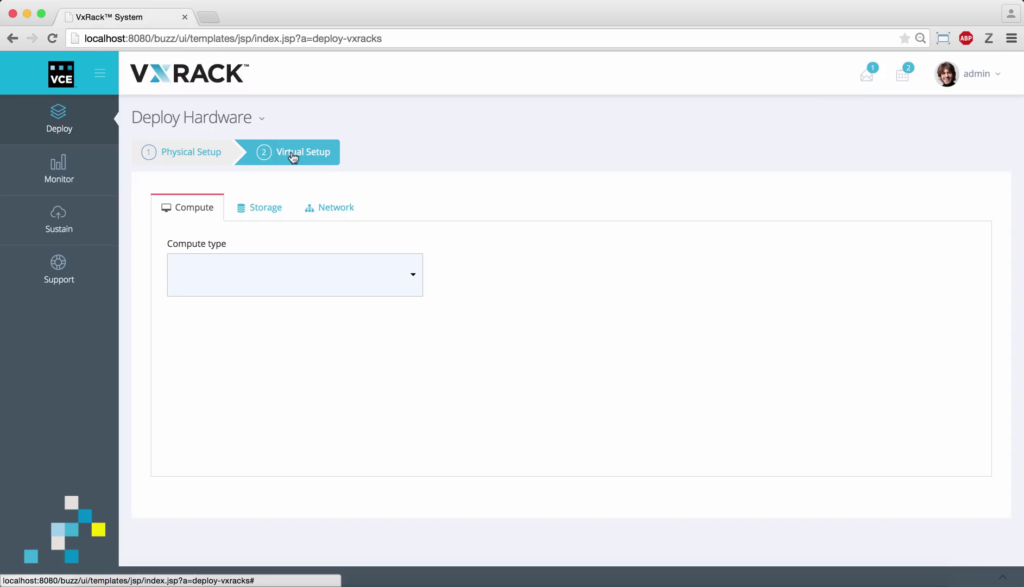
left_click(264, 291)
left_click(271, 324)
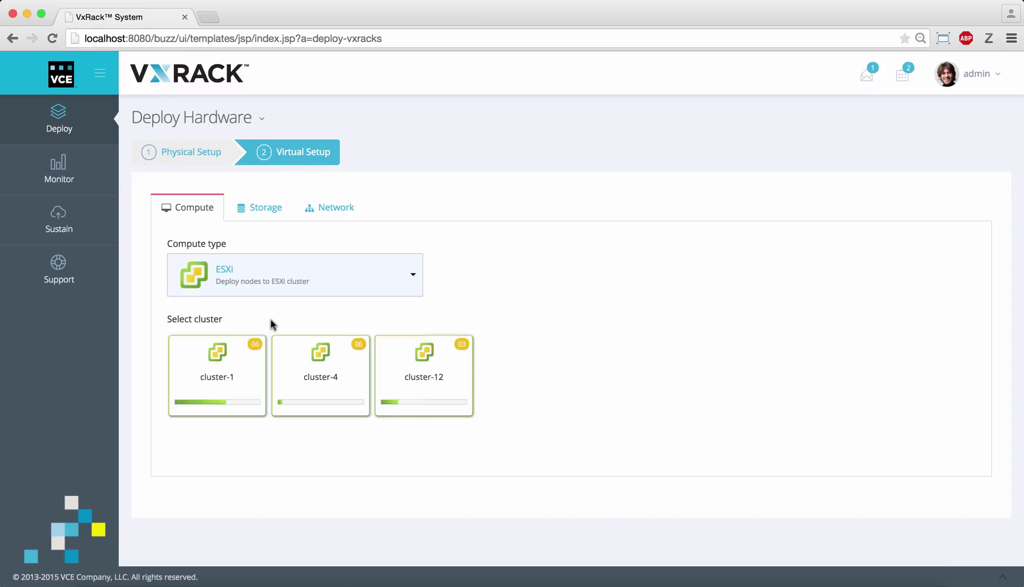
left_click(234, 370)
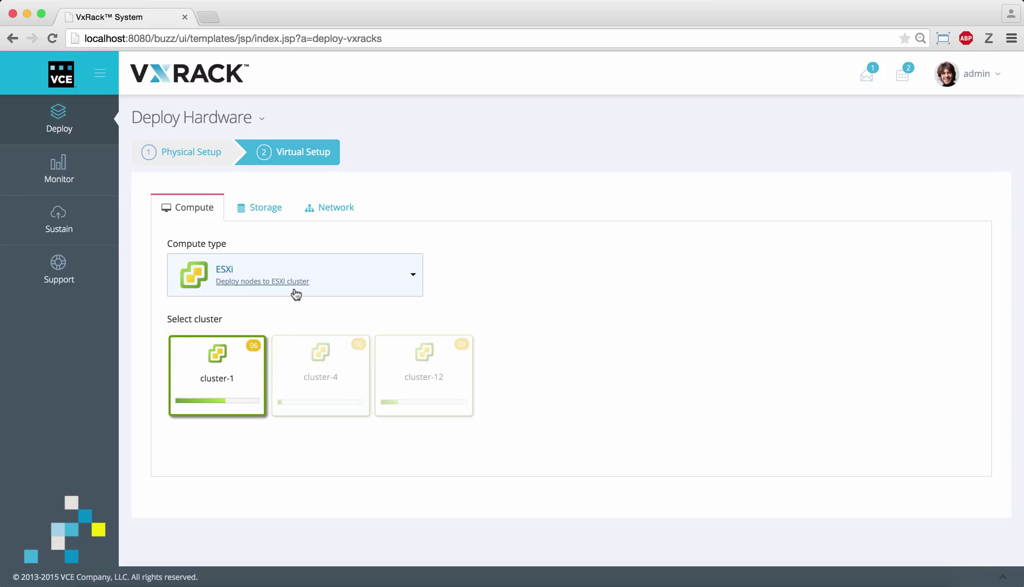
- Put the nodes in protection-domain-1 and keep VLAN based as the network type
left_click(261, 209)
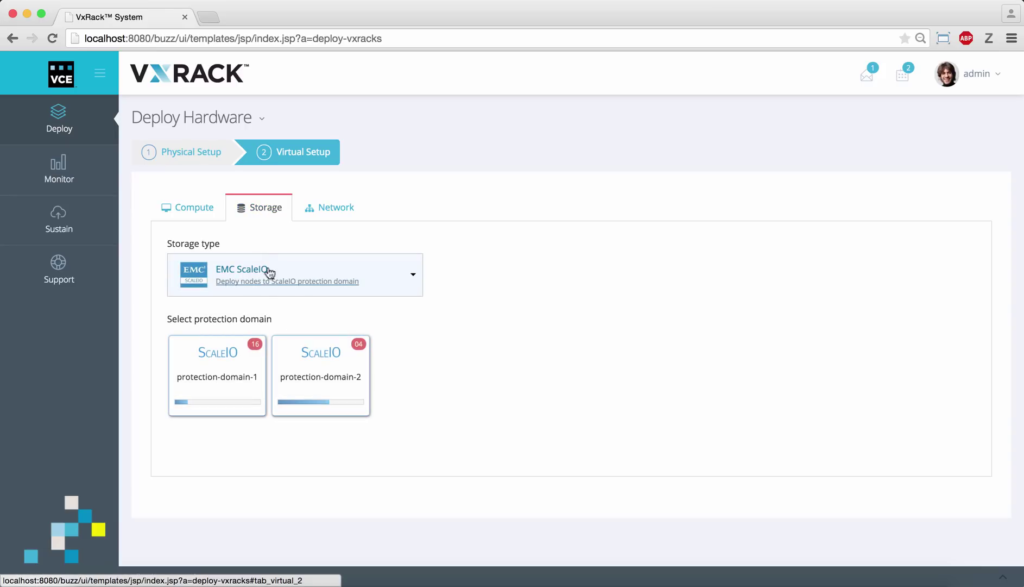
left_click(231, 386)
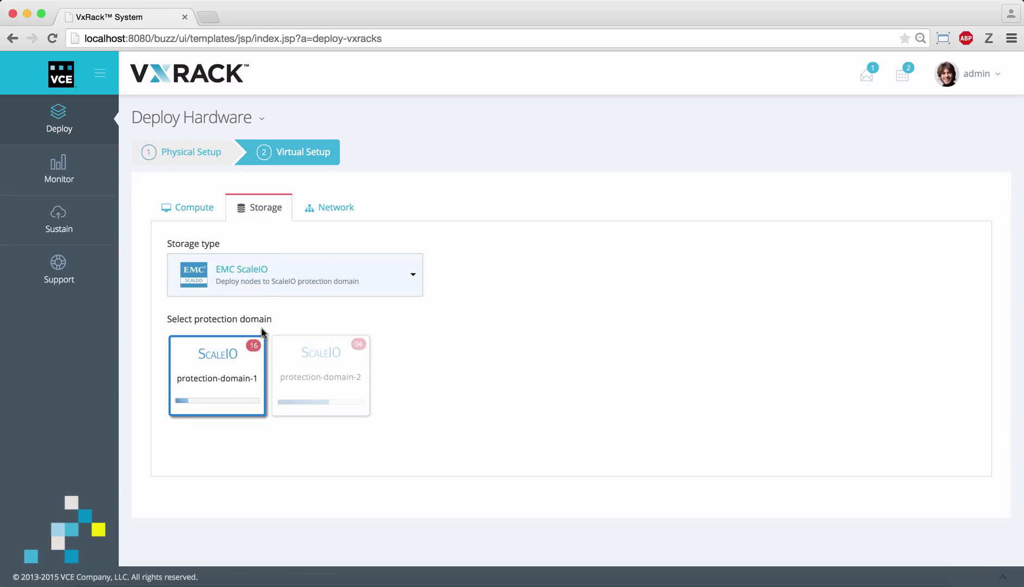
left_click(333, 209)
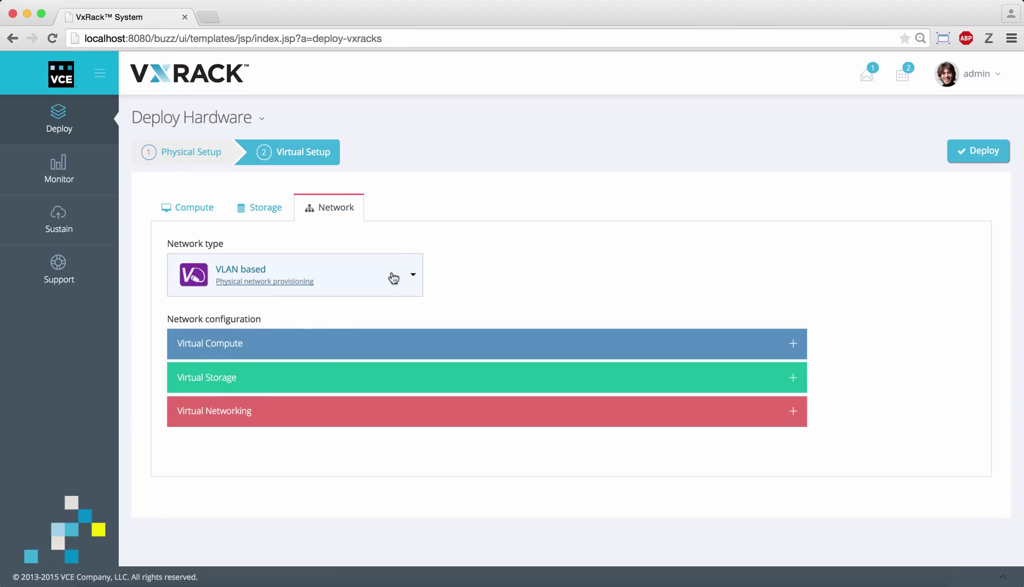
left_click(393, 277)
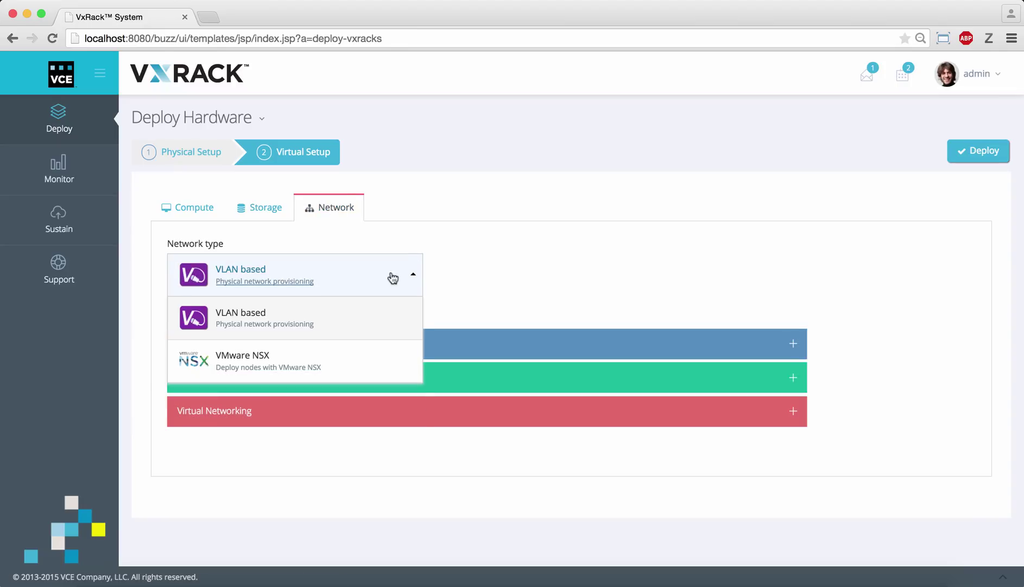
left_click(379, 316)
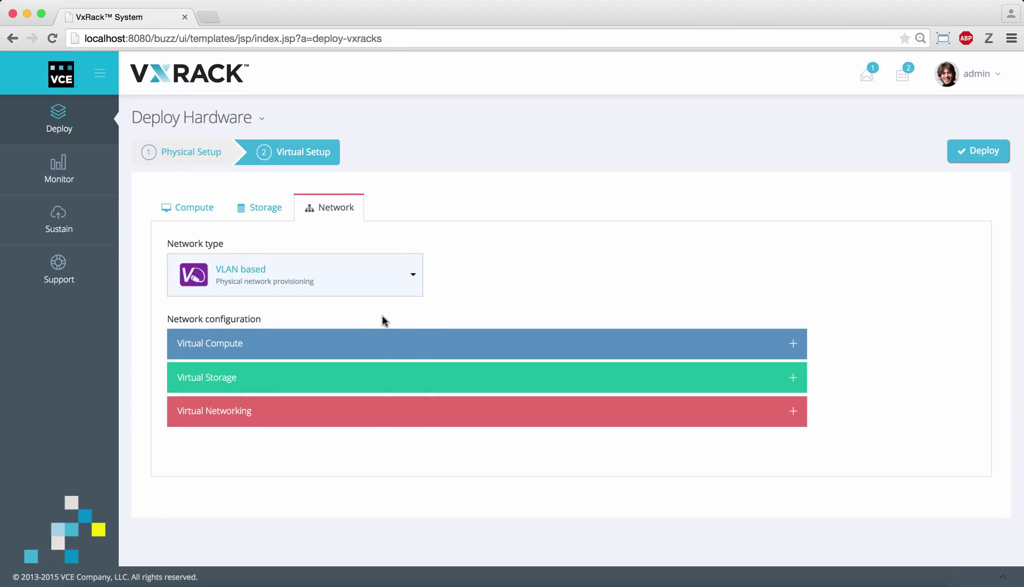
- Under Virtual Networking, select system VLANs 1000 and 1001 and private cloud VLANs 100 through 104
left_click(404, 348)
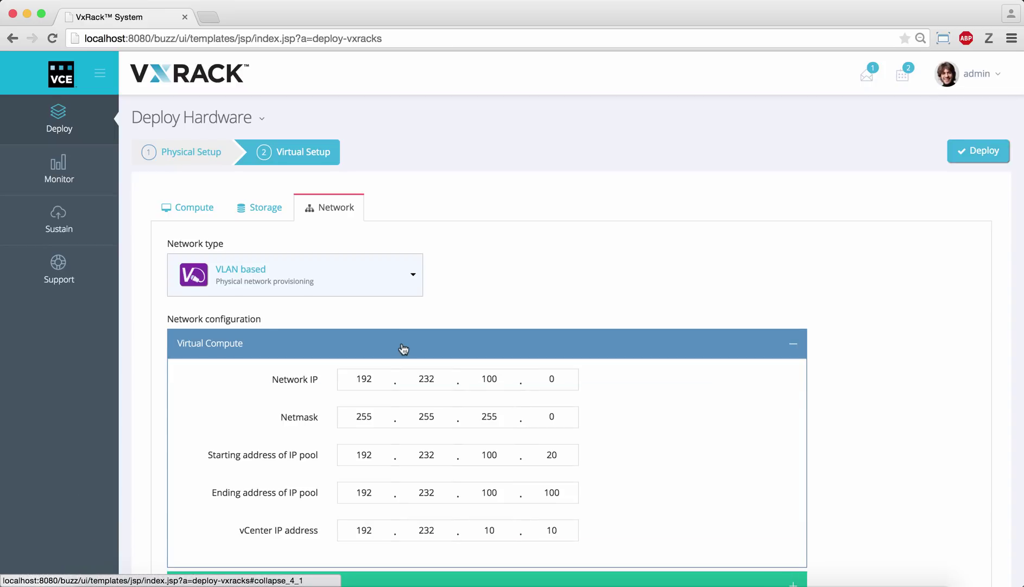
left_click(404, 348)
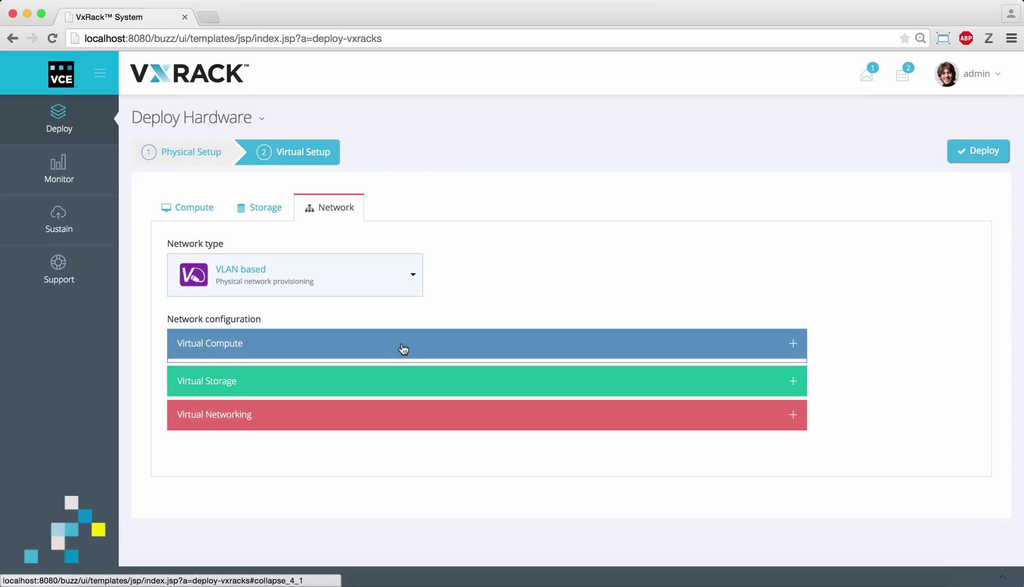
left_click(398, 384)
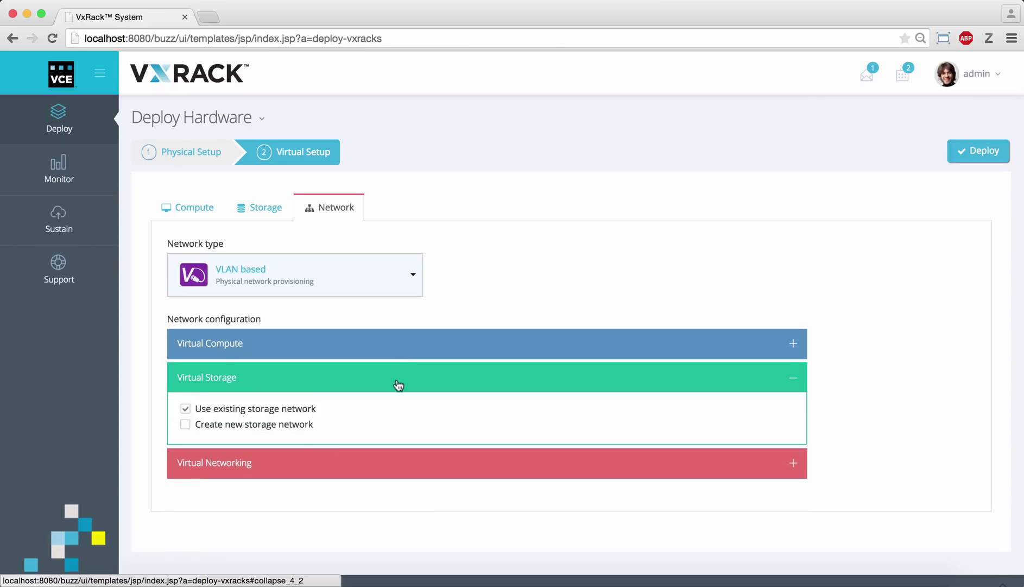
left_click(398, 384)
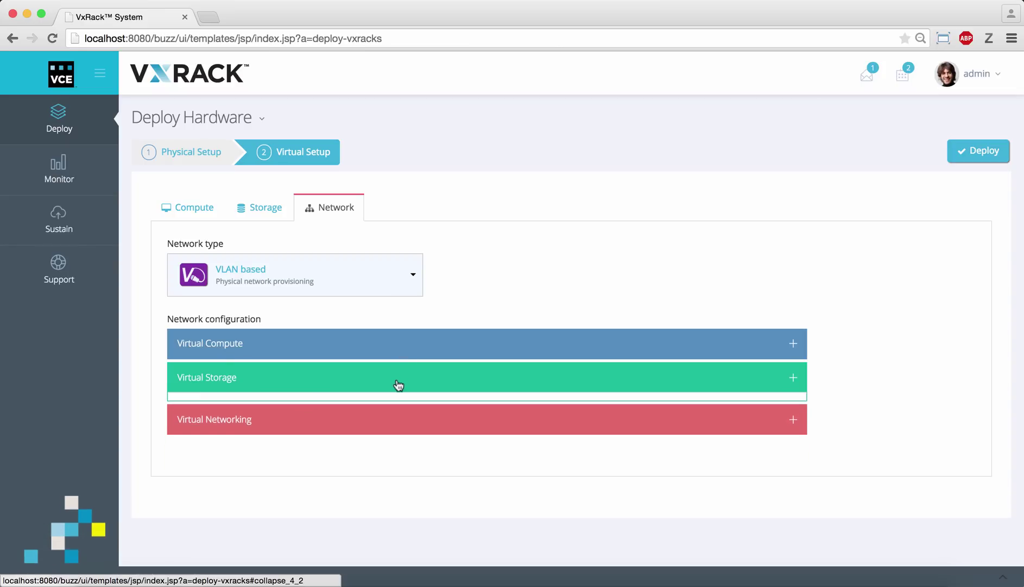
left_click(408, 416)
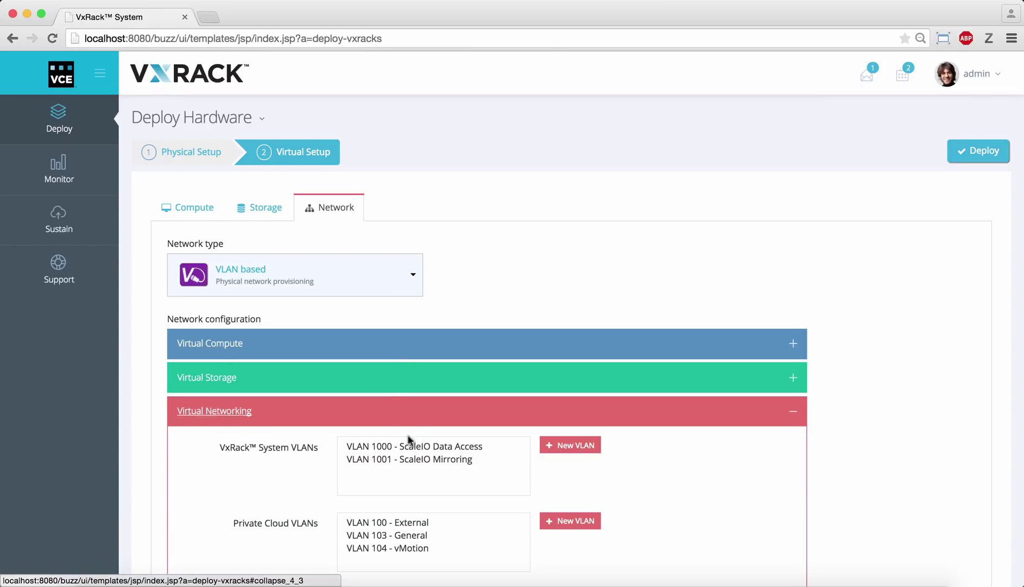
left_click(410, 450)
left_click(414, 460, "shift")
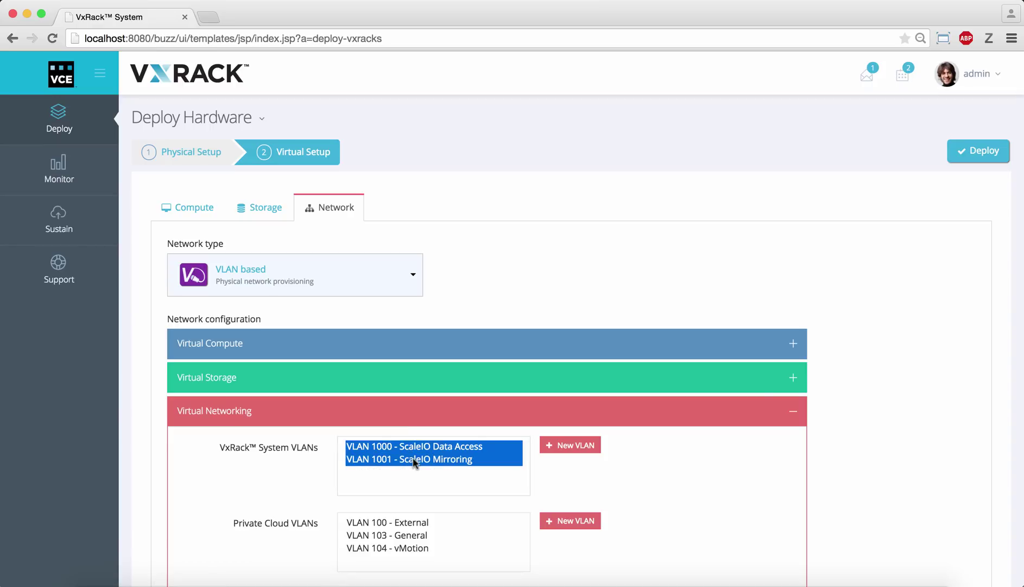
left_click(384, 524)
left_click(394, 548, "shift")
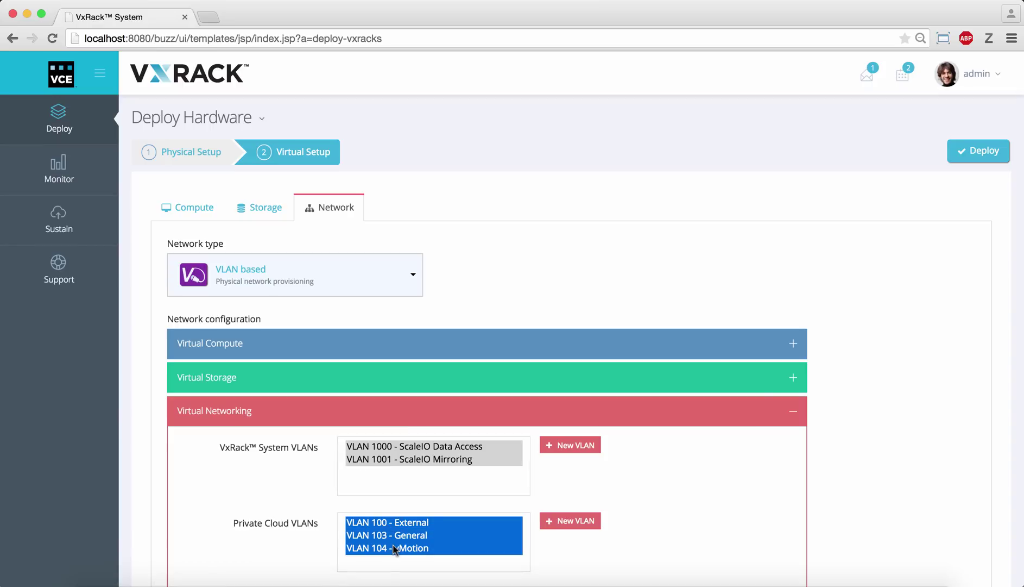
- Deploy the configured racks and wait until two New racks appear in the physical view
left_click(980, 155)
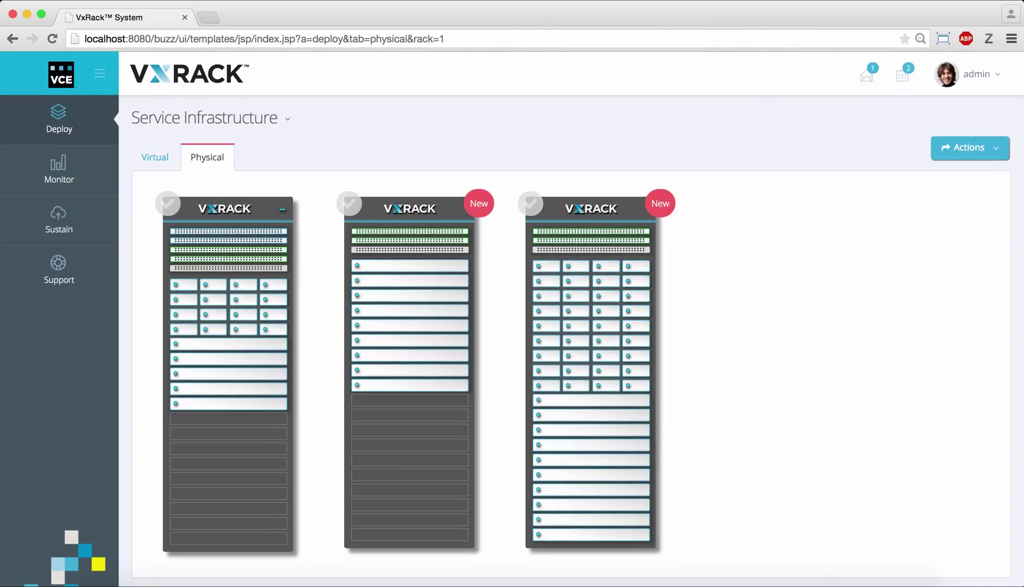
- In Monitor > System, widen the fullscreen network bandwidth chart to start near 03:00
mouse_move(79, 175)
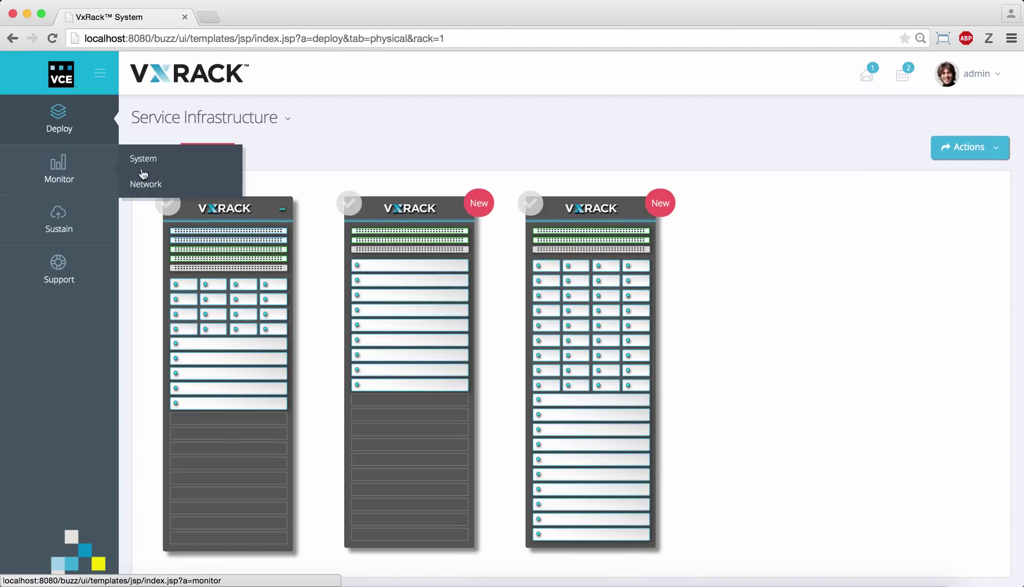
left_click(153, 169)
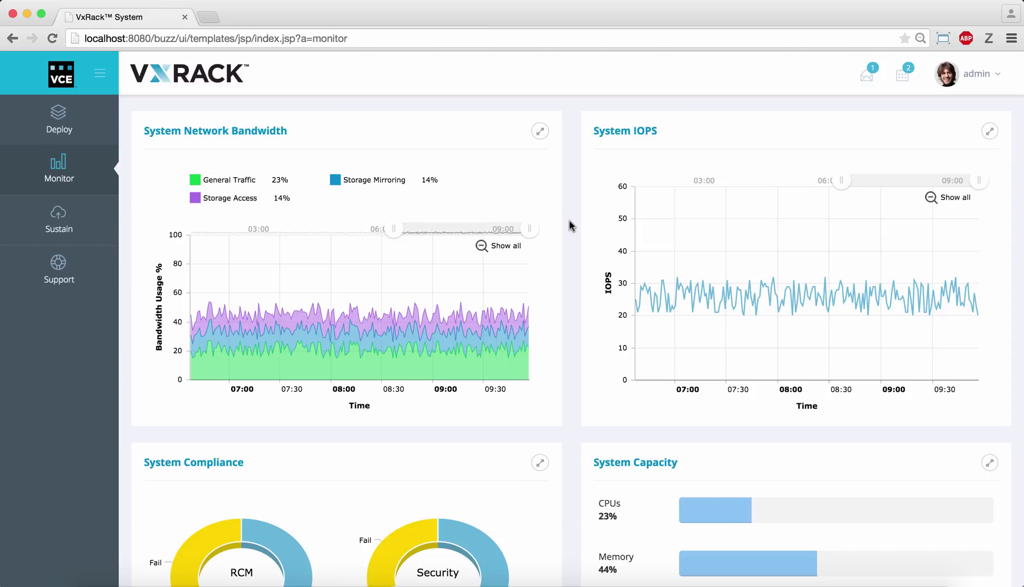
scroll(569, 219, "down", 10)
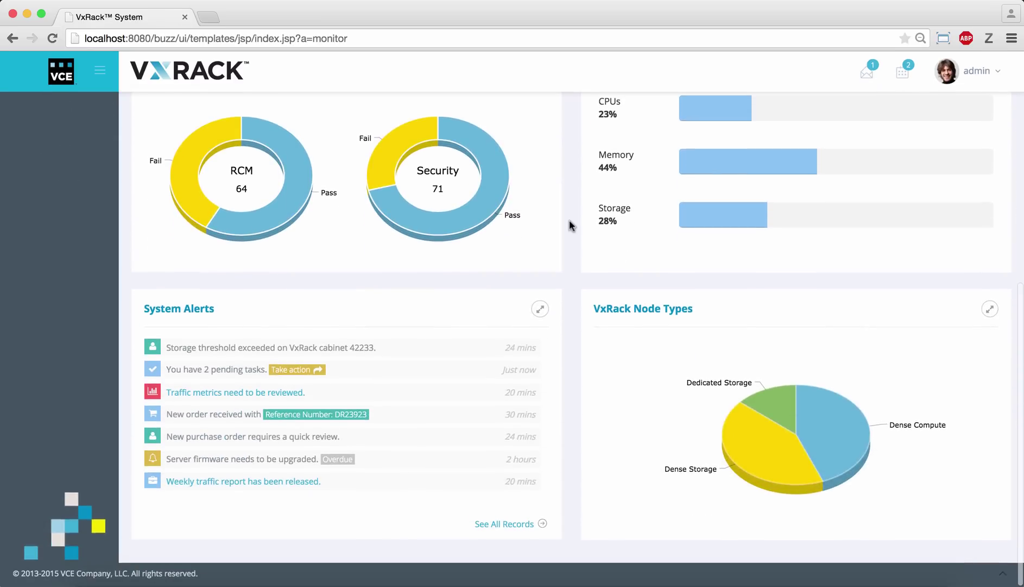
scroll(569, 219, "up", 10)
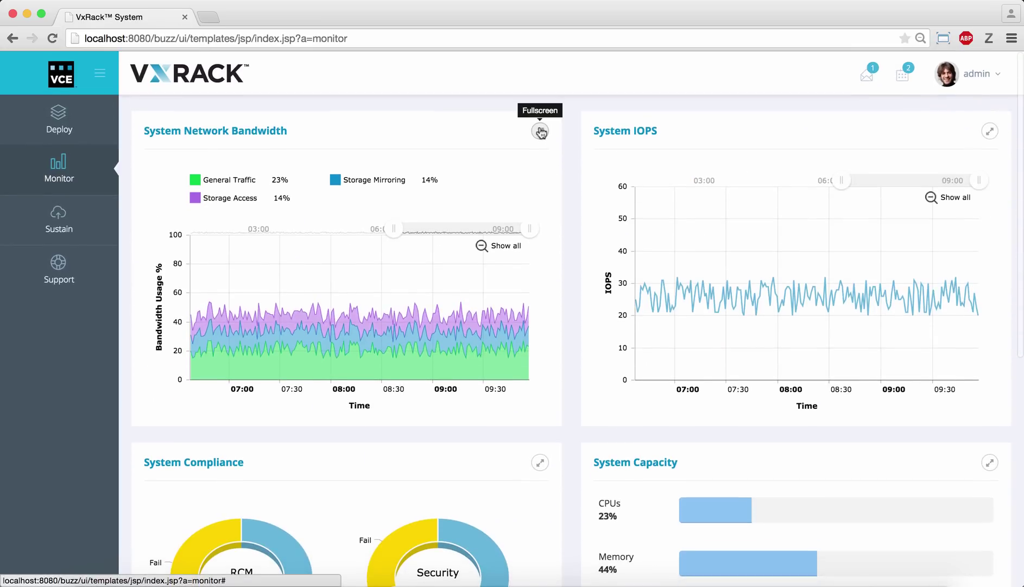
left_click(540, 130)
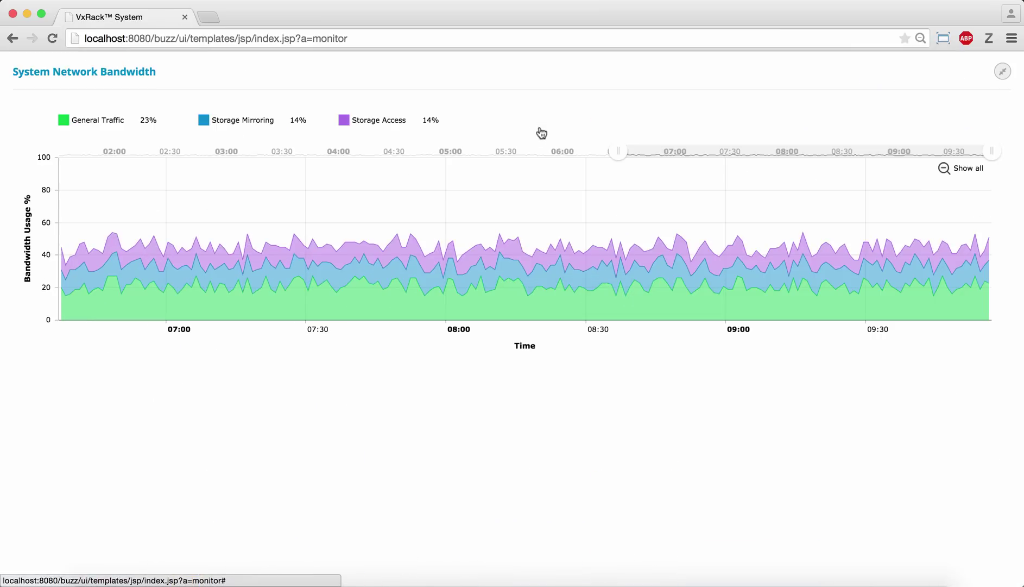
left_click_drag(615, 151, 207, 154)
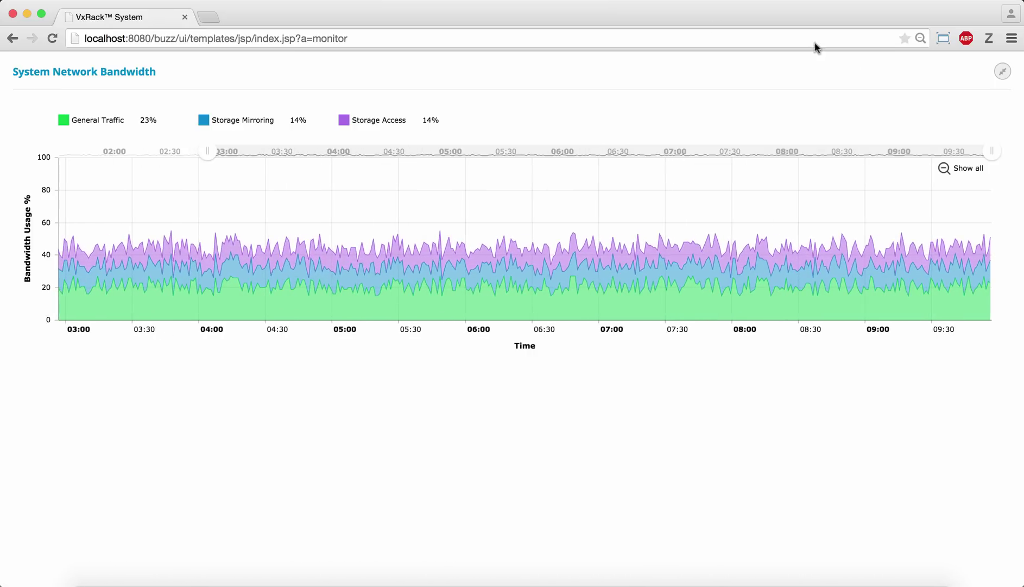
left_click(1003, 72)
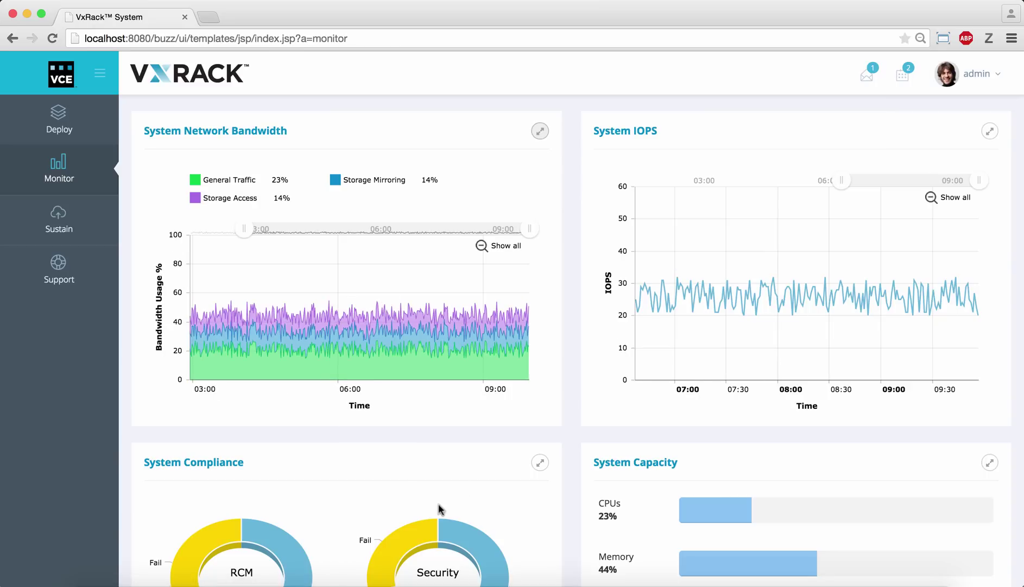
- Go to Monitor > Network to view connections across the three racks
scroll(543, 480, "down", 3)
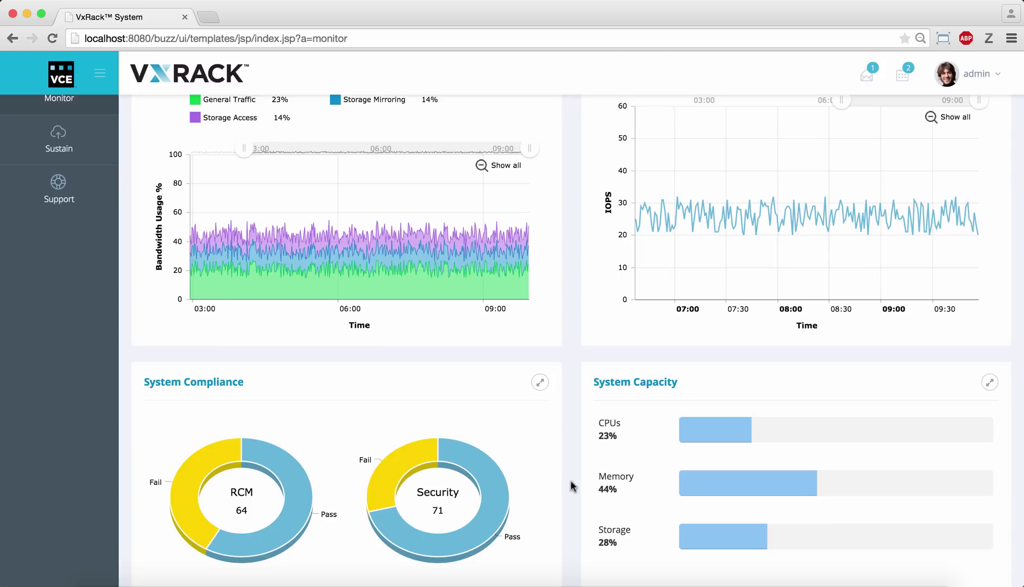
scroll(575, 485, "up", 3)
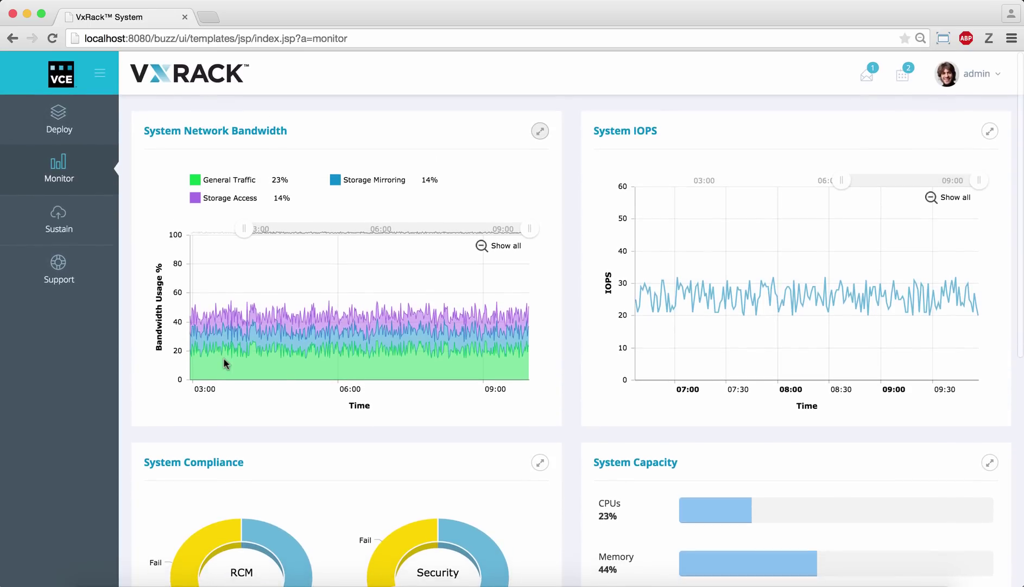
mouse_move(85, 181)
left_click(136, 190)
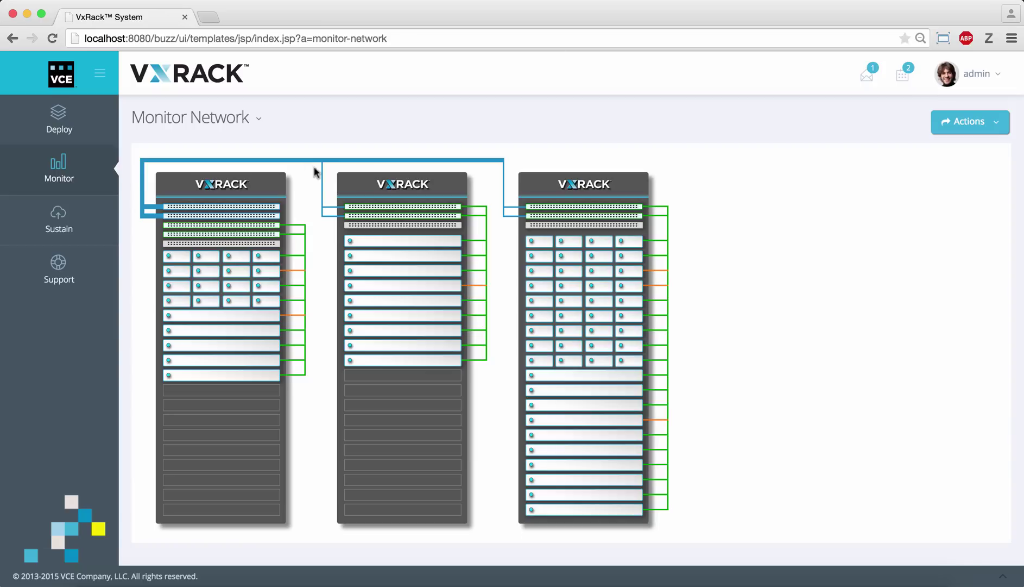
- Filter the network diagram by VLAN to show only External VLAN-100 connections
left_click(954, 132)
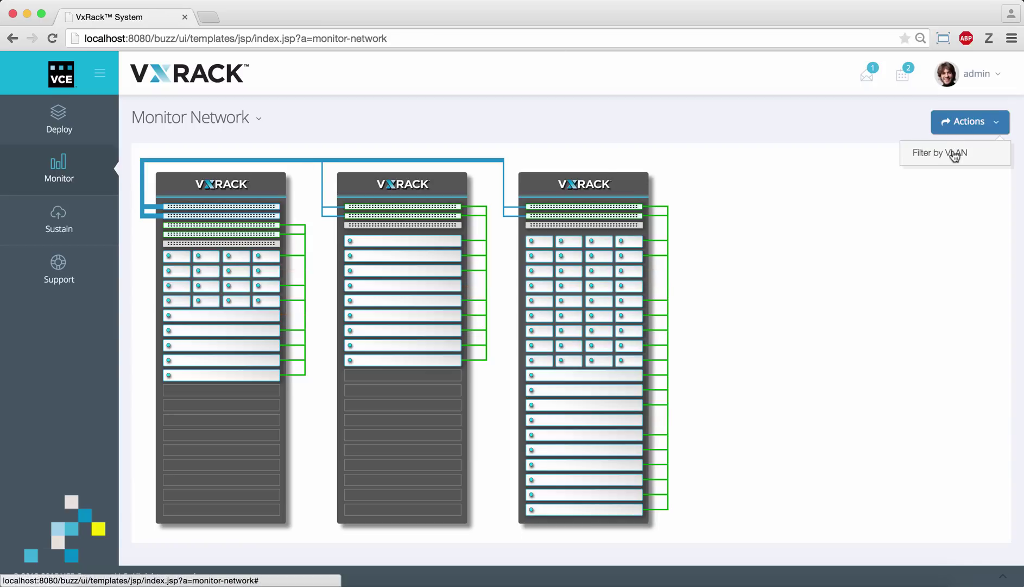
left_click(954, 153)
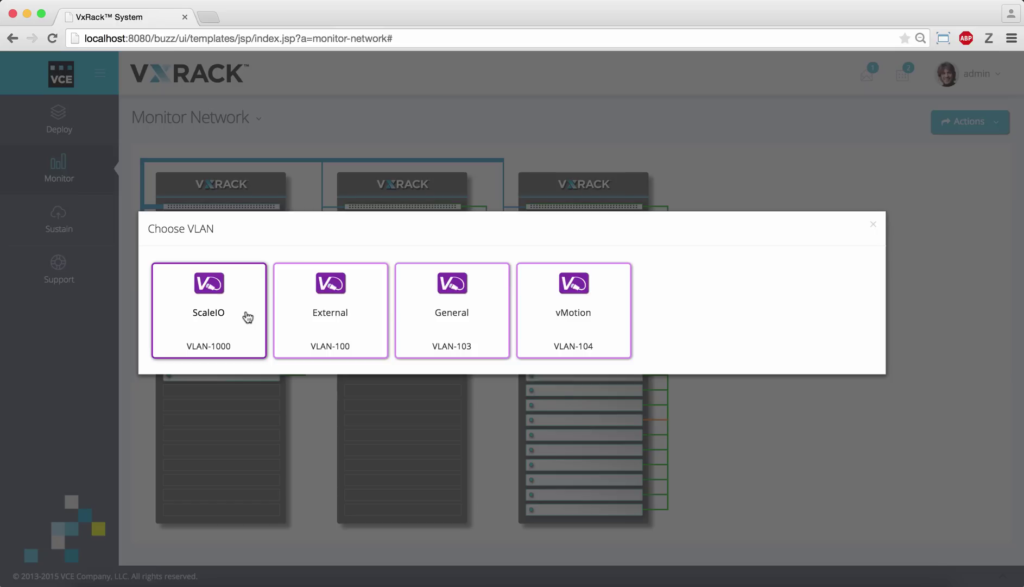
left_click(361, 296)
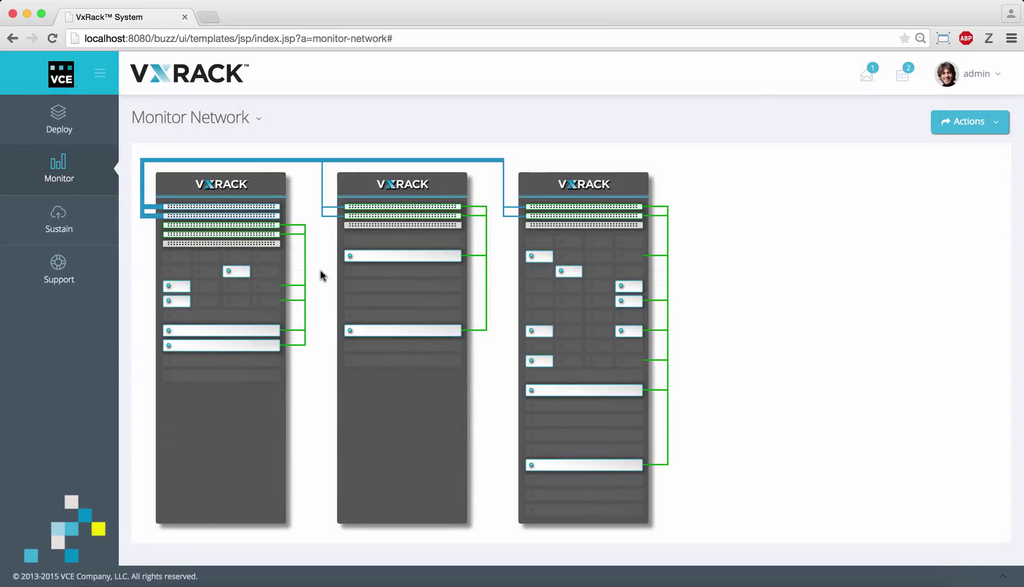
left_click(299, 273)
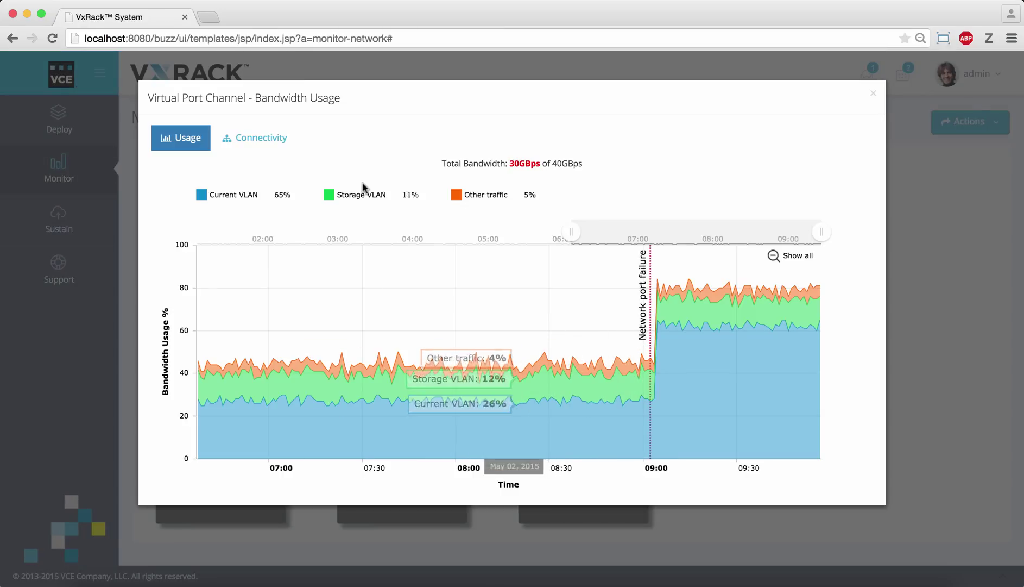
left_click(270, 144)
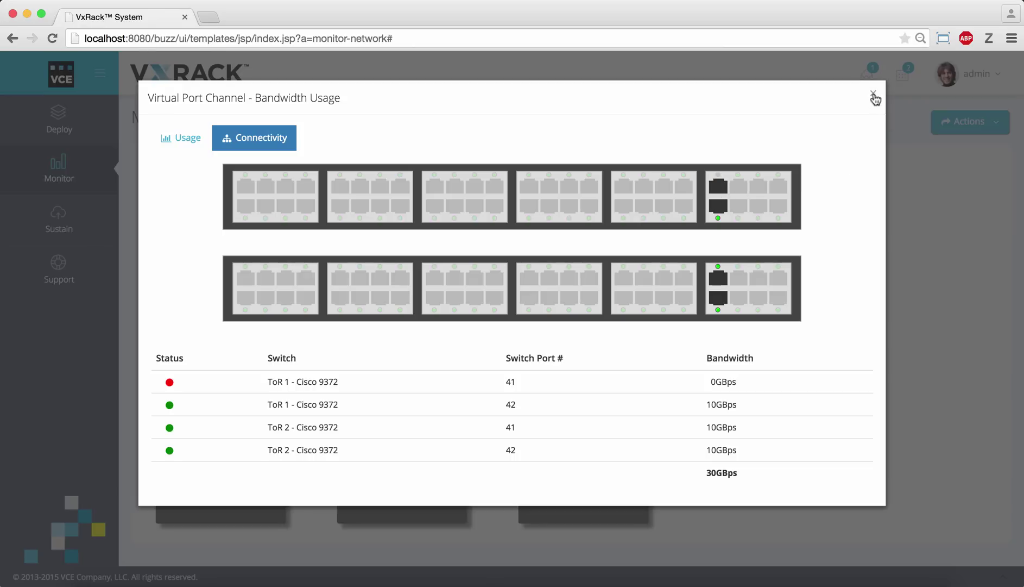
left_click(874, 96)
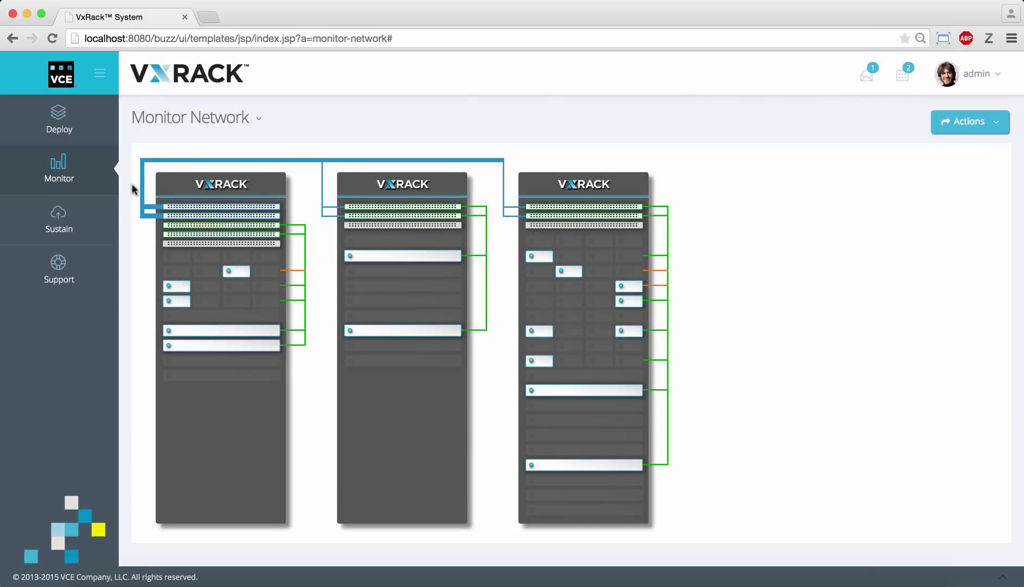
- Go to System Upgrades under Sustain and download the latest RCM 2.7 release
left_click(71, 218)
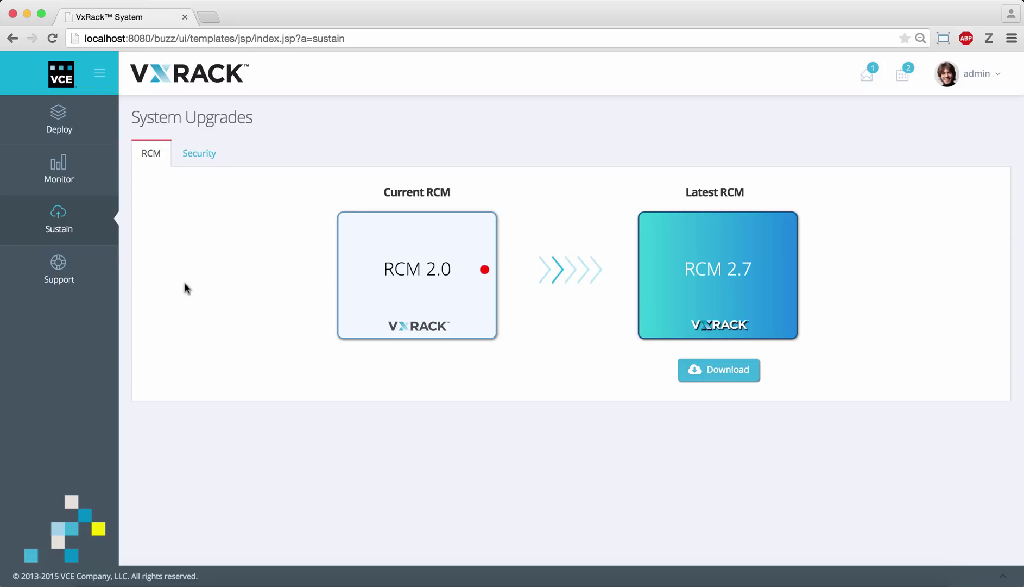
left_click(720, 369)
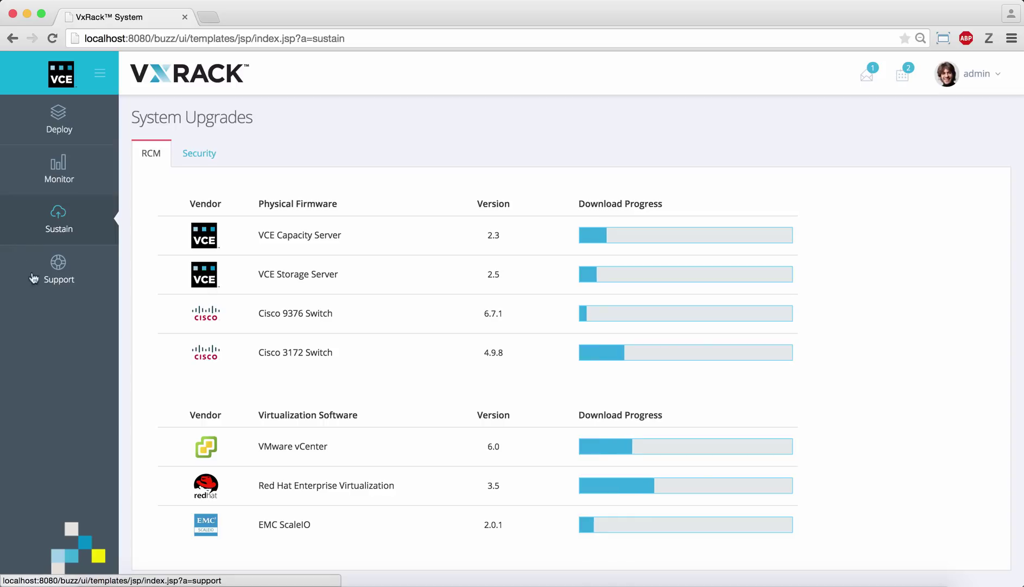
- Show the Support page with Documents, Log Collectors, Service Requests and Call Us
left_click(56, 277)
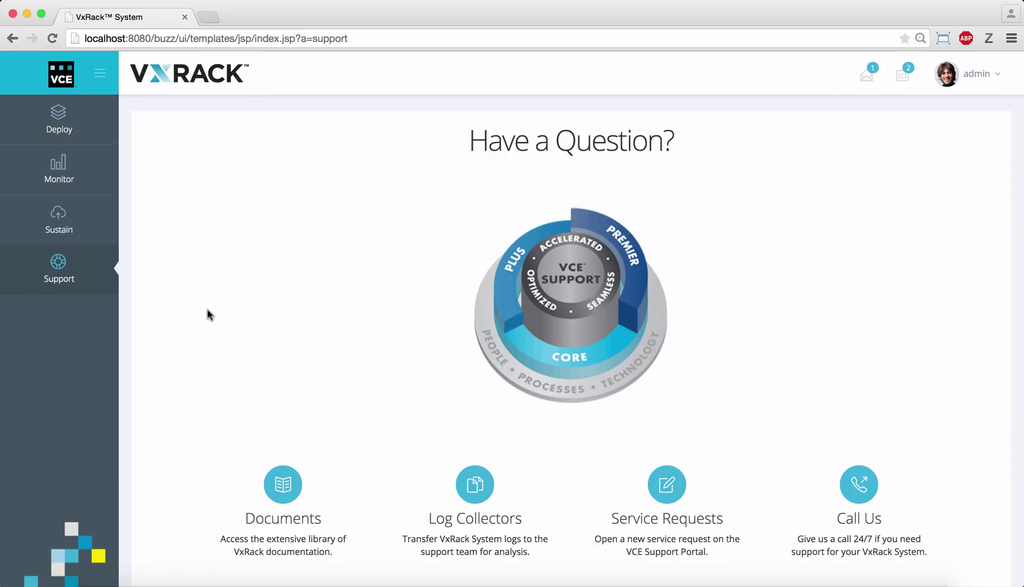